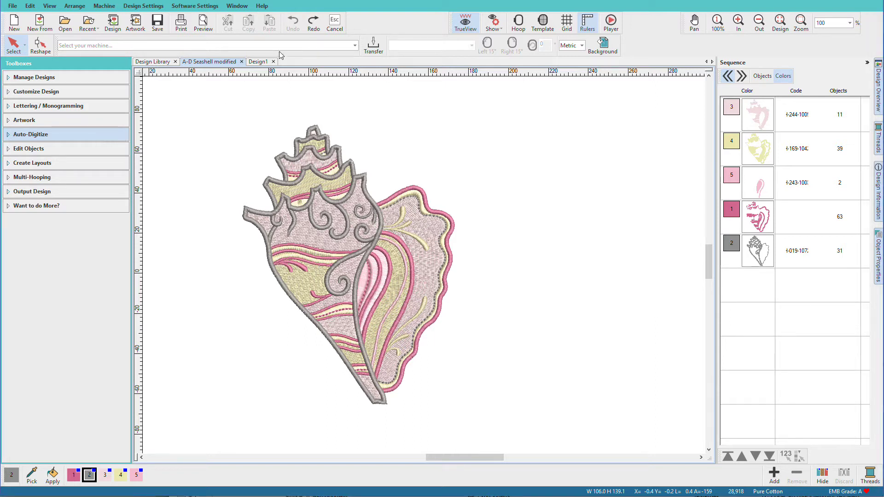
- In Design1, insert the Fancy Seashell v2 256 artwork using Auto-Digitize's Insert Artwork
click(259, 62)
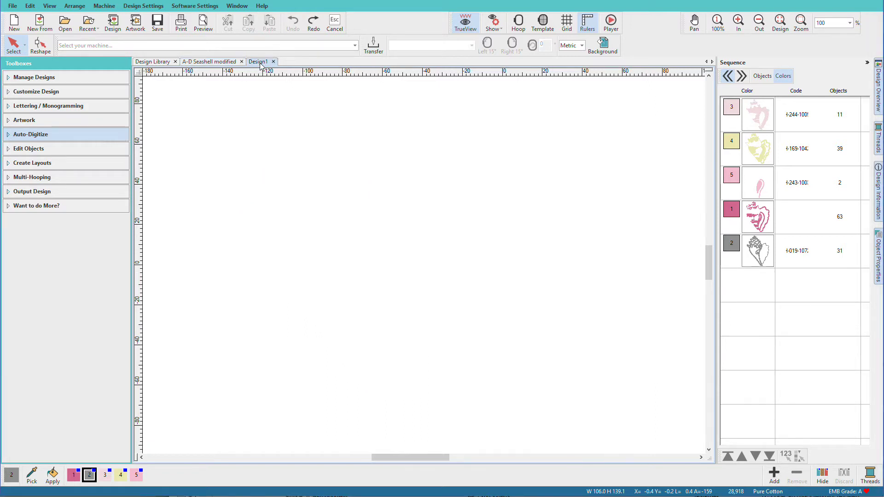
click(9, 135)
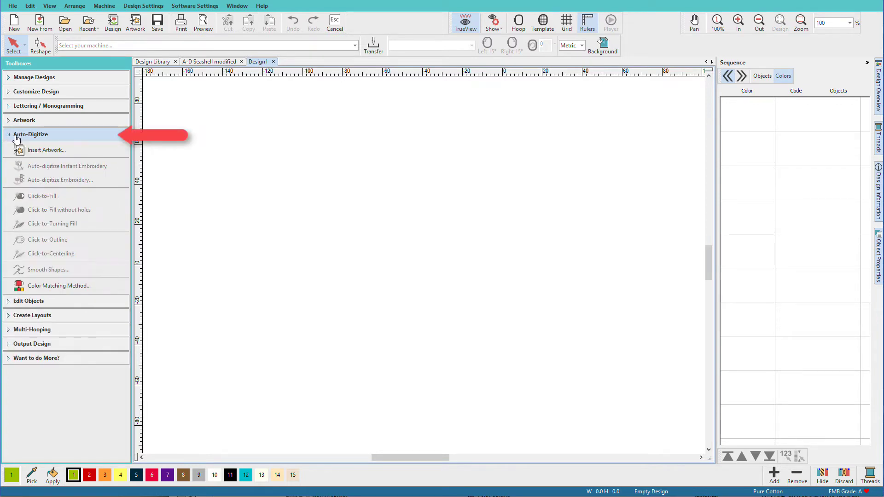
click(74, 152)
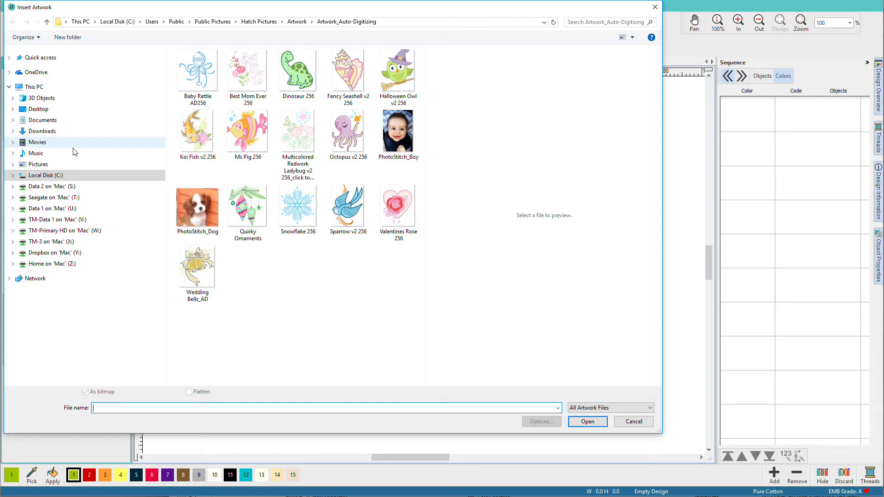
click(341, 70)
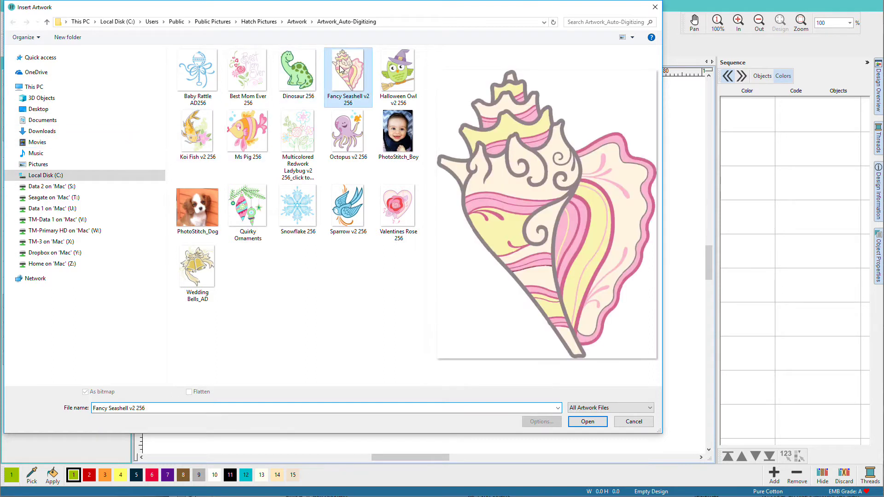
click(589, 422)
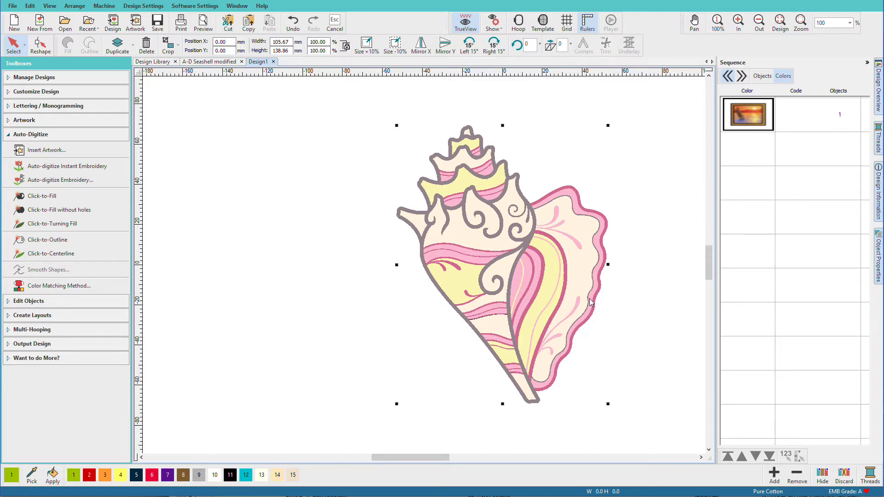
- Select the seashell bitmap and convert it with Instant Embroidery into six colour blocks
click(648, 302)
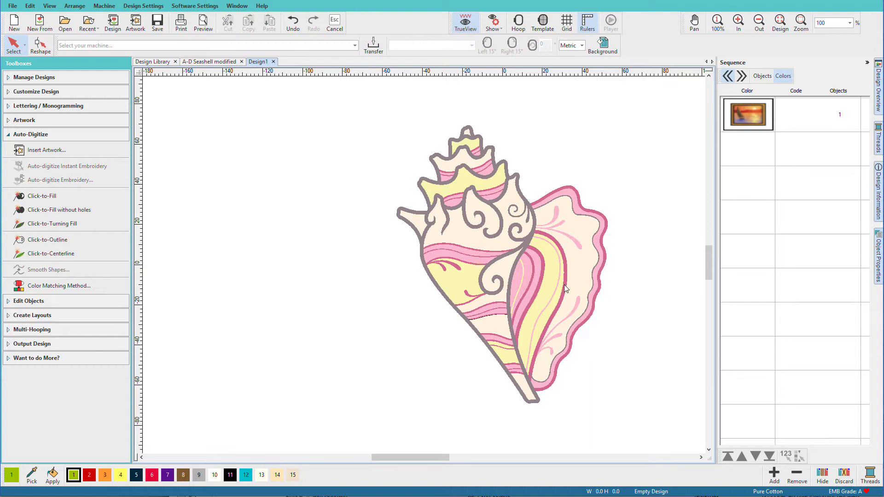
click(526, 285)
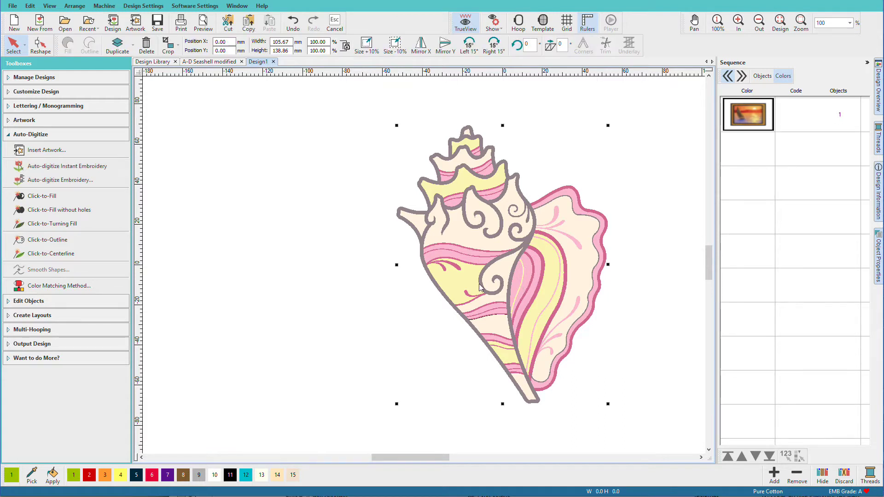
click(62, 169)
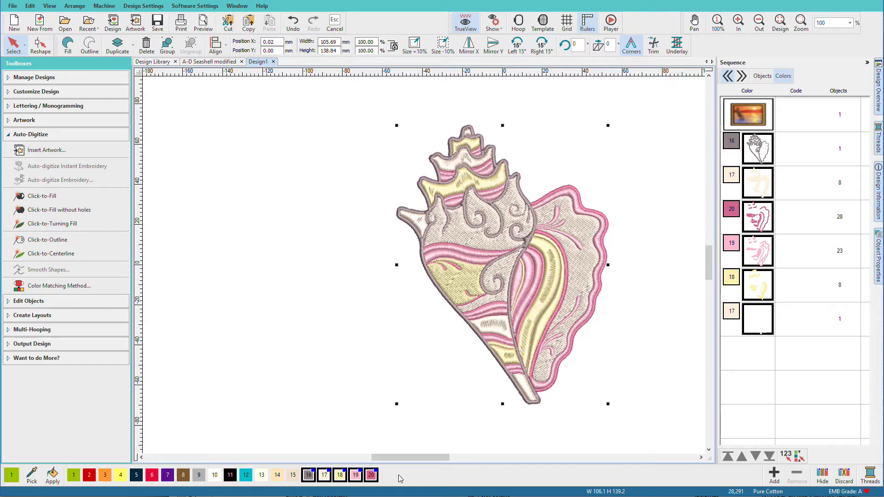
- Undo the instant embroidery and start Auto-digitize Embroidery on the reselected seashell bitmap
key(ctrl+z)
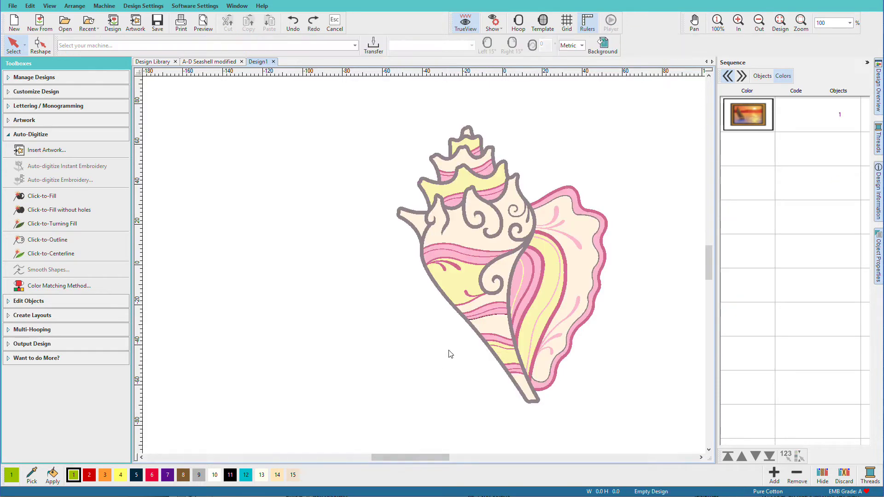
click(480, 322)
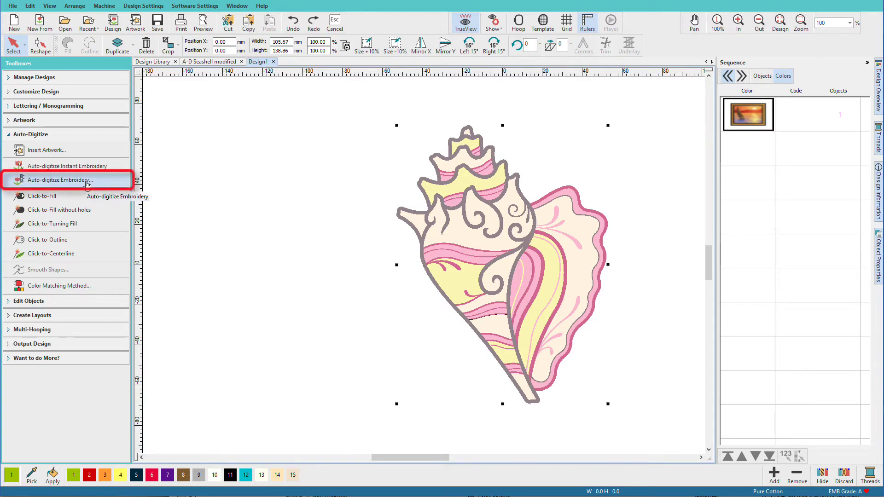
mouse_move(59, 180)
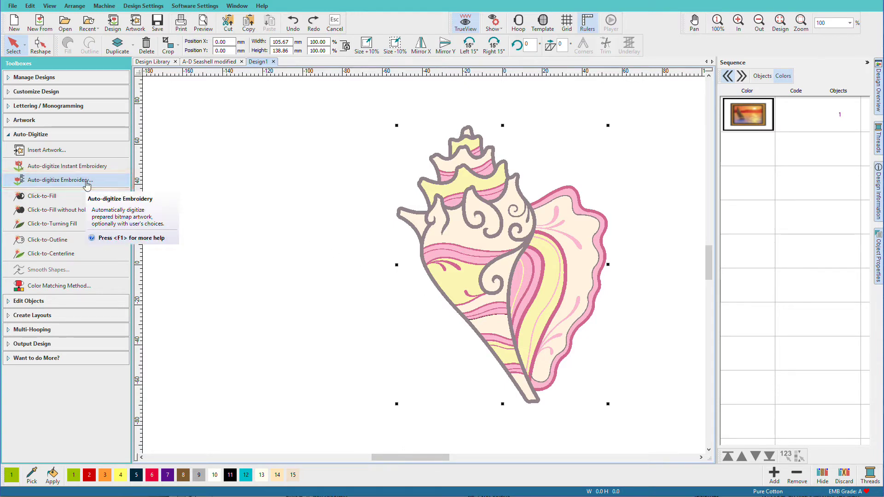
click(85, 181)
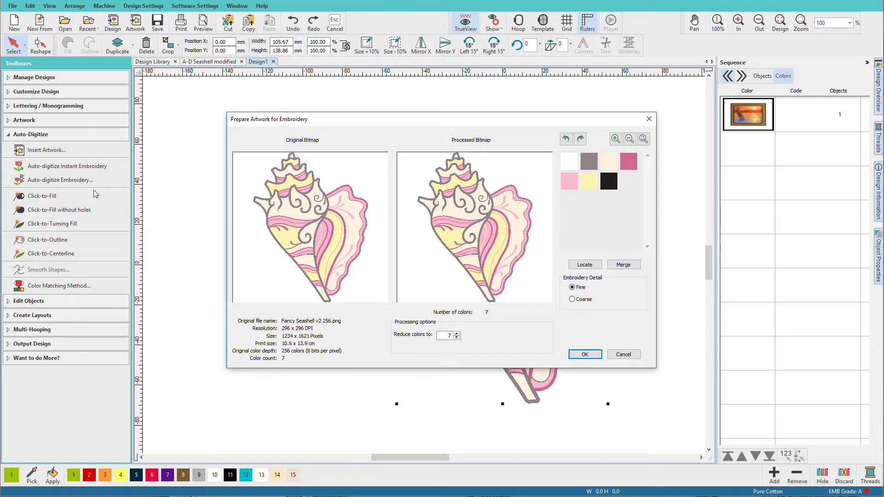
- Accept the seven-colour bitmap, omit white and black, and keep colour 2 as fill
click(584, 355)
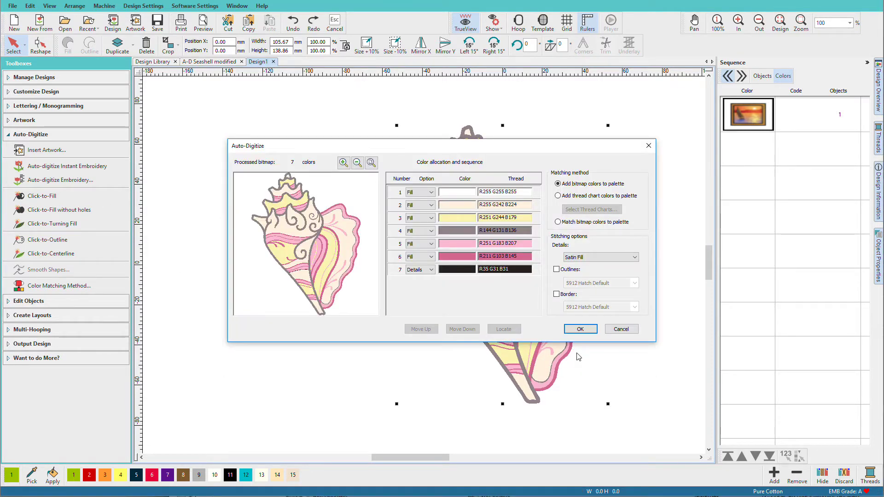
click(432, 192)
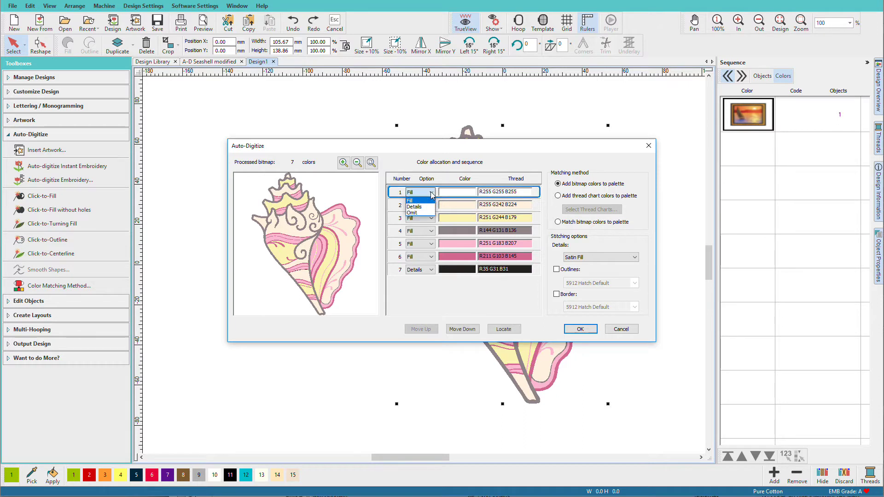
click(424, 212)
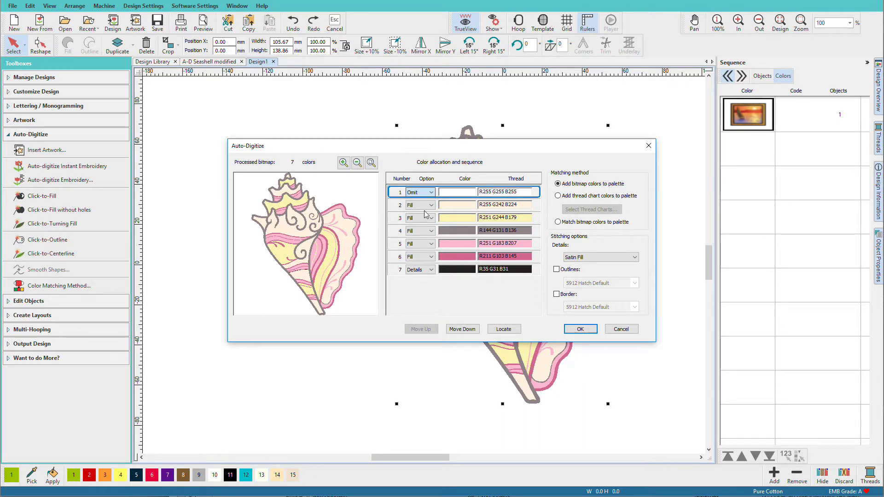
click(421, 270)
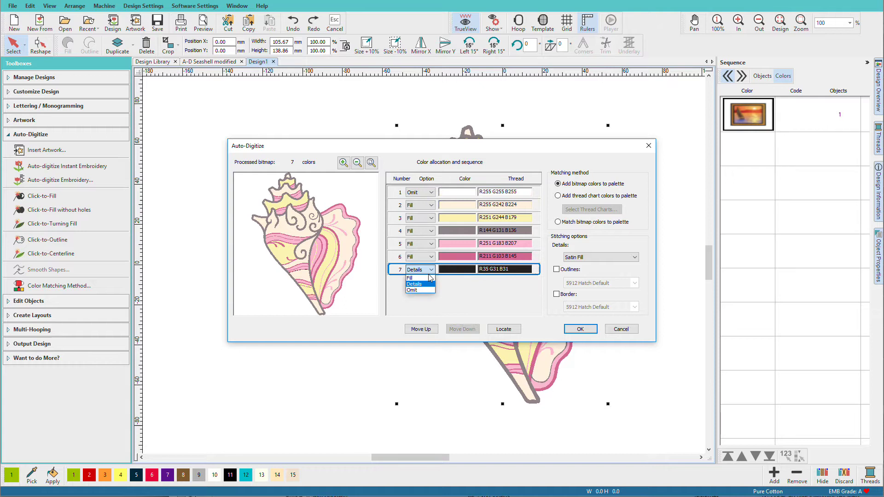
click(431, 205)
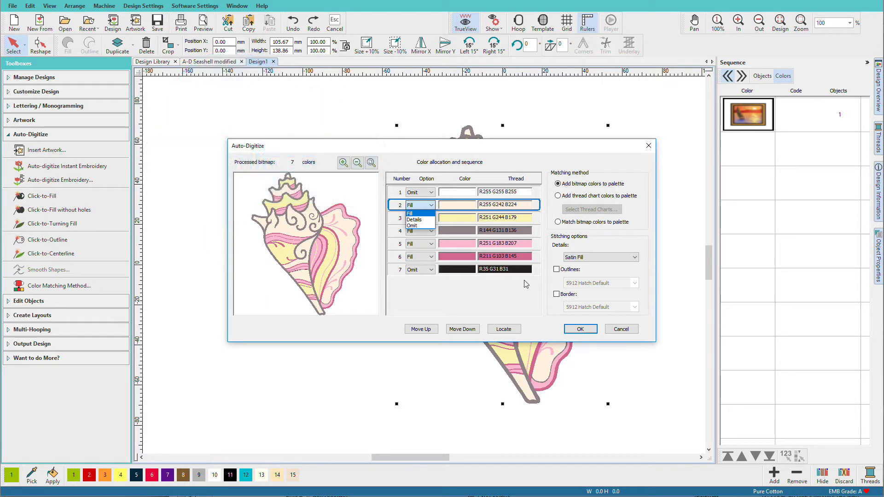
click(505, 317)
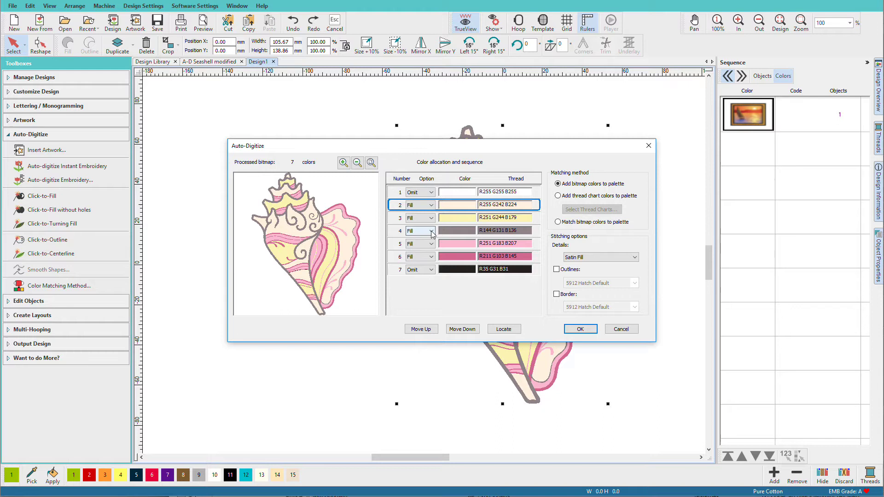
- Move the grey colour two places down the sequence and stitch it as details
click(399, 234)
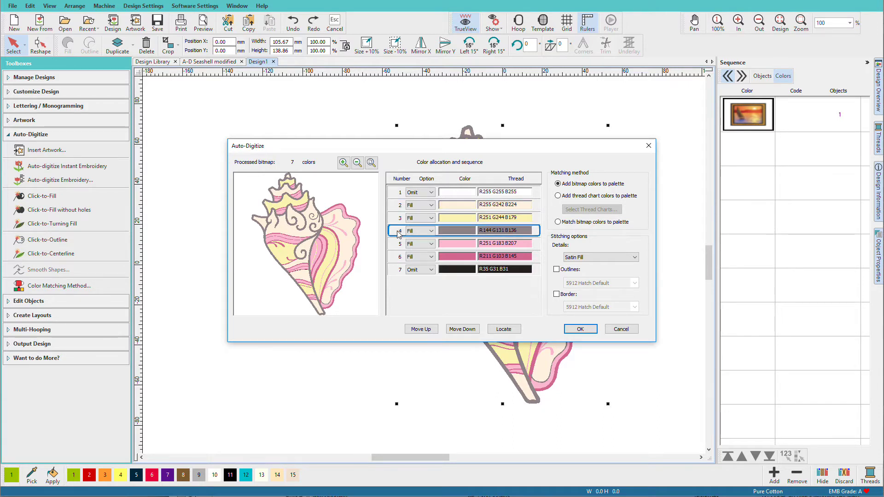
click(463, 329)
click(462, 329)
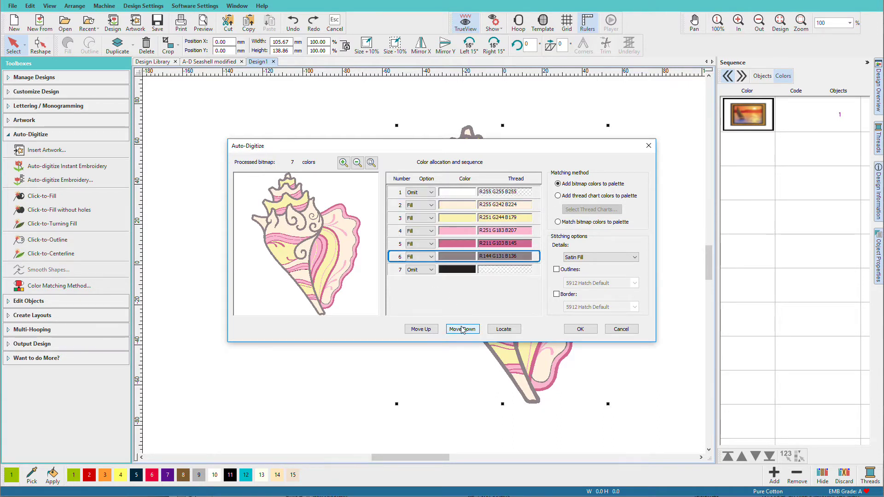
click(431, 257)
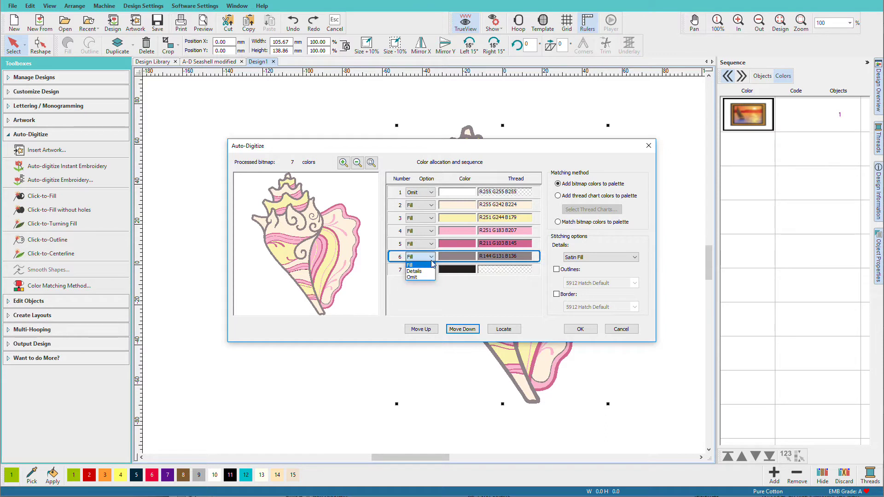
click(432, 272)
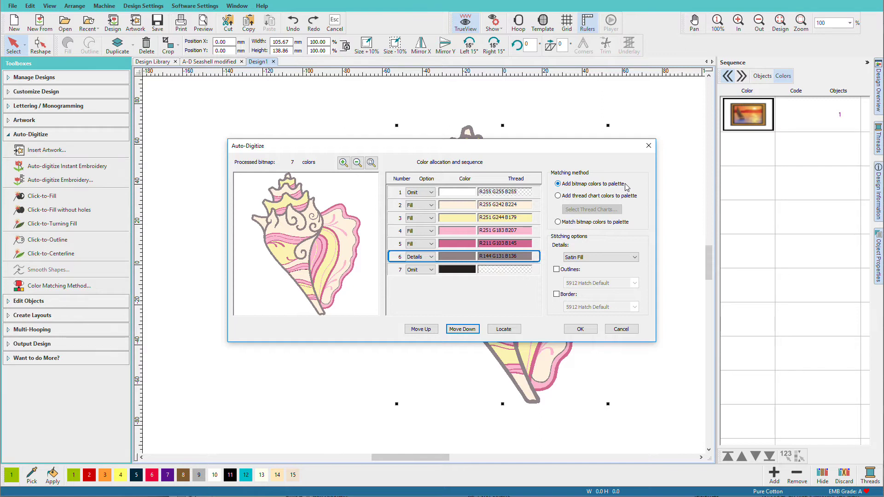
- Match colours to the Hemingworth thread chart, replacing Madeira Classic 40 in the selected charts
click(559, 197)
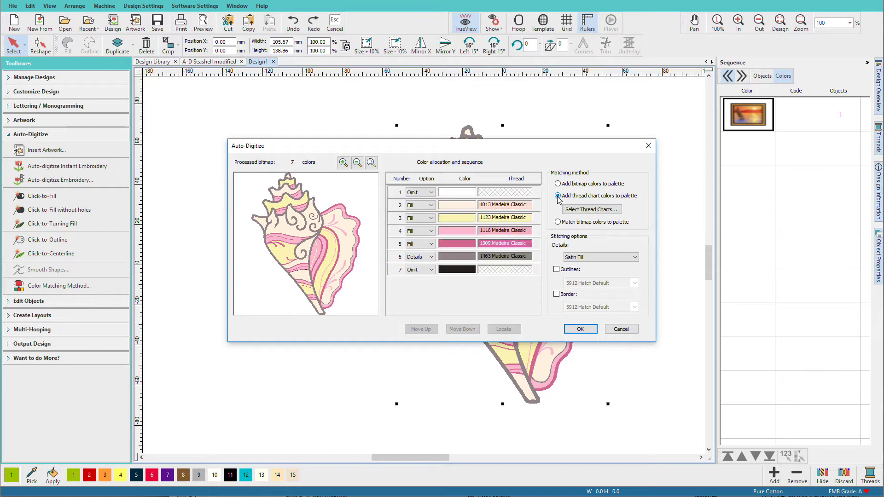
click(612, 211)
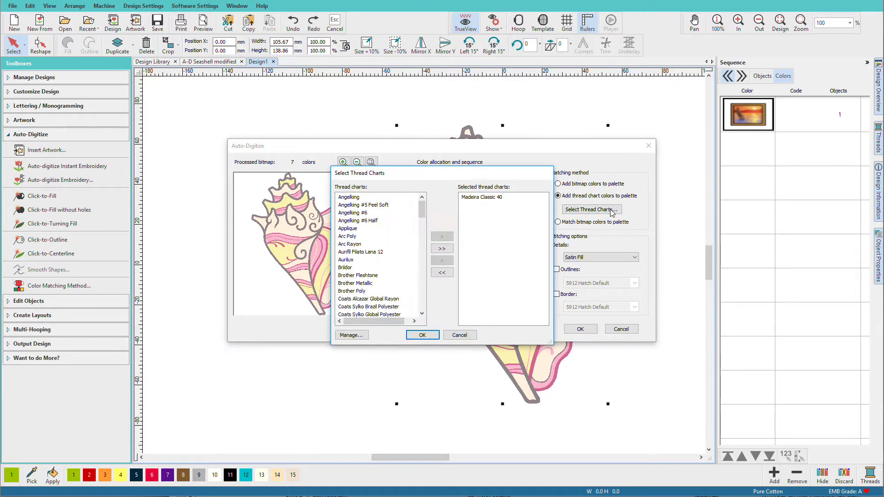
double_click(492, 199)
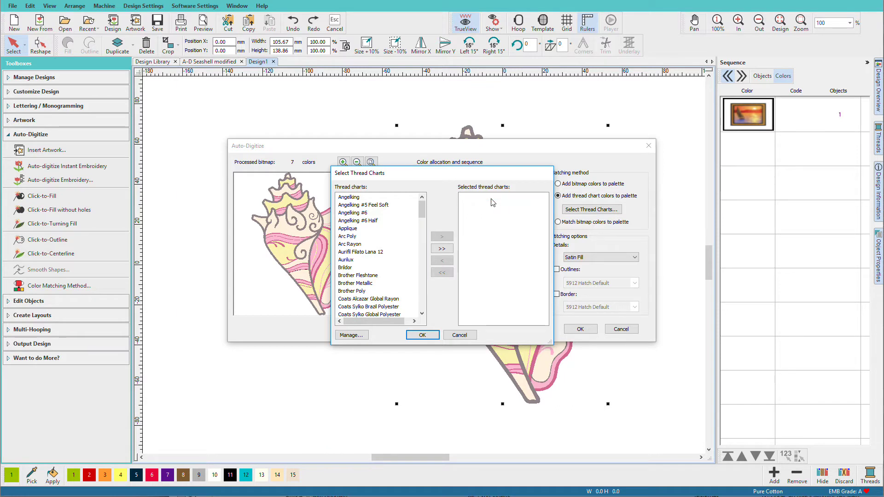
drag(421, 216, 425, 249)
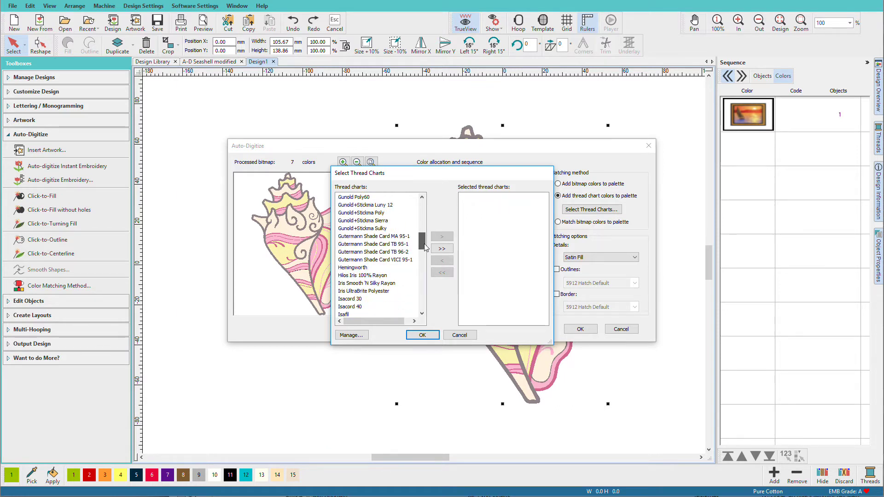
double_click(355, 268)
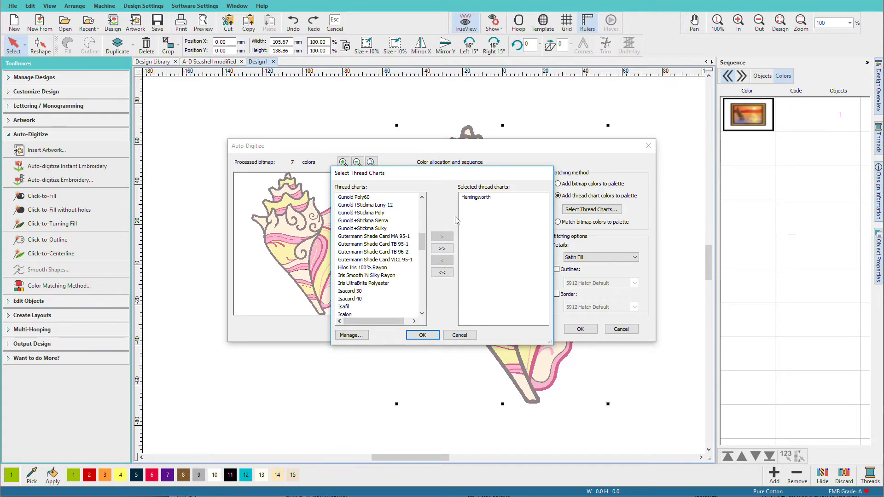
click(423, 335)
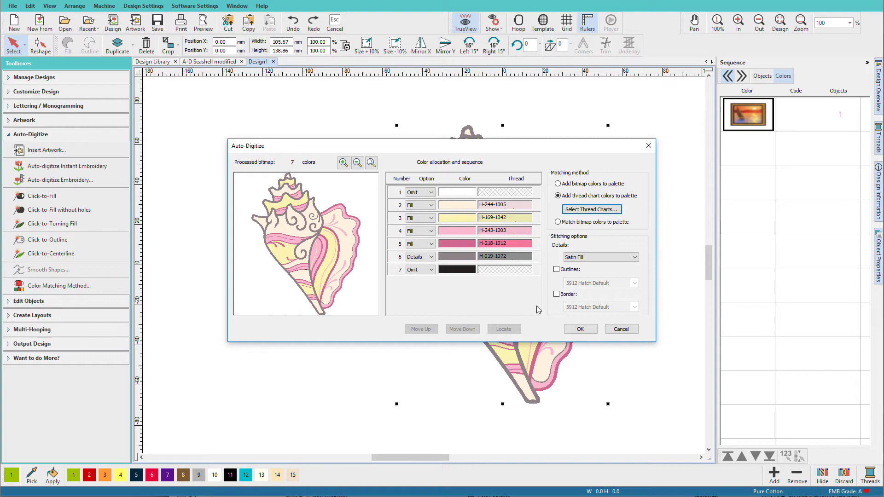
- Confirm the Auto-Digitize colour plan to generate the five-colour Hemingworth seashell embroidery
click(582, 331)
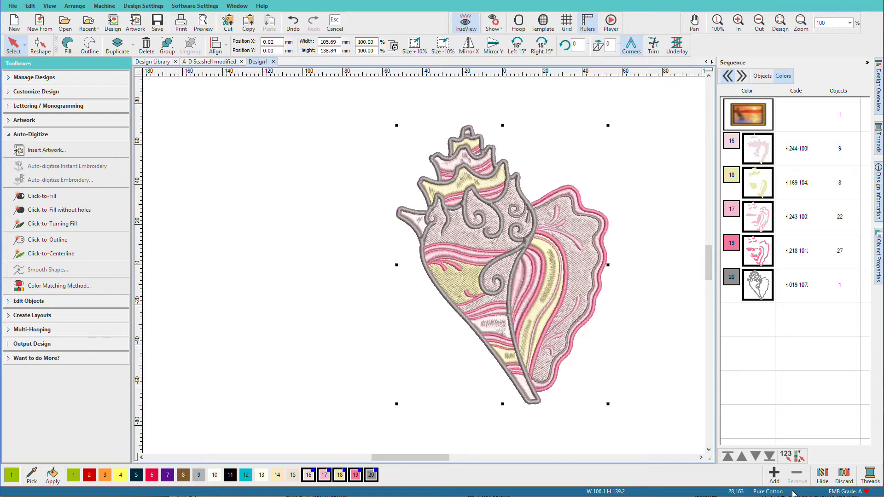
- Deselect, turn TrueView off, and zoom into the lower middle of the seashell
click(657, 390)
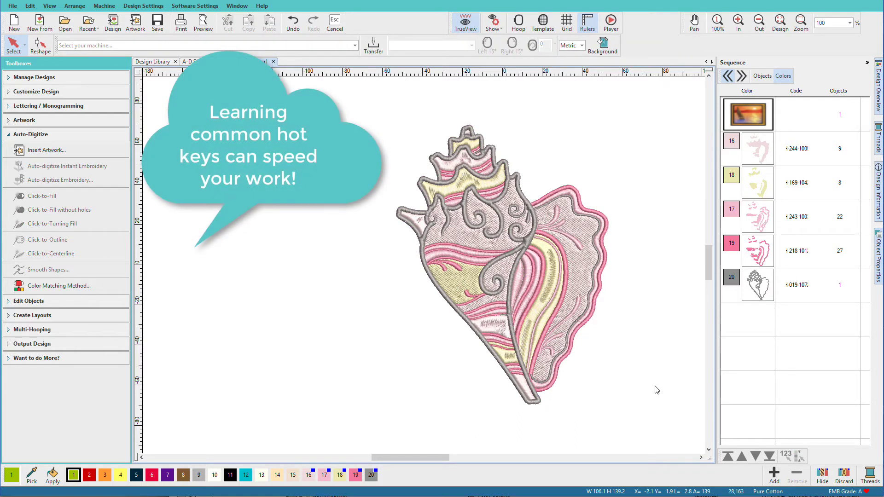
key(t)
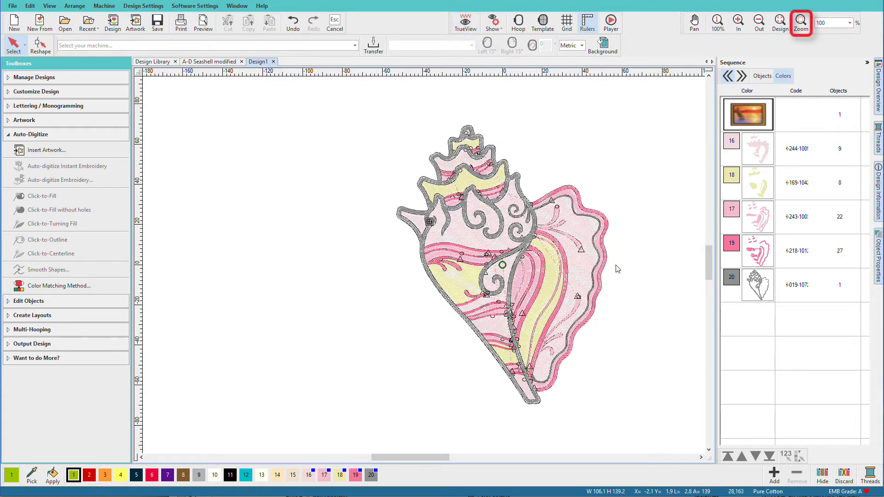
key(b)
drag(475, 240, 594, 354)
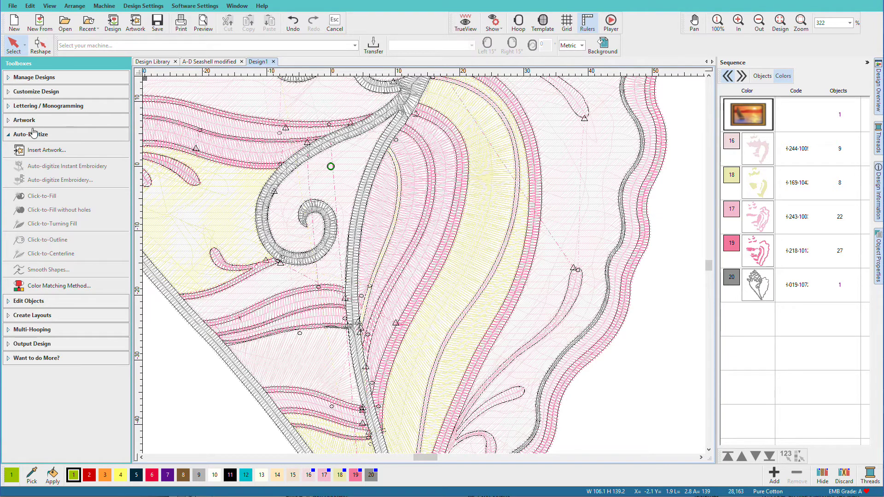
- Apply Terry Toweling as the fabric through Auto Fabric under Customize Design
click(6, 94)
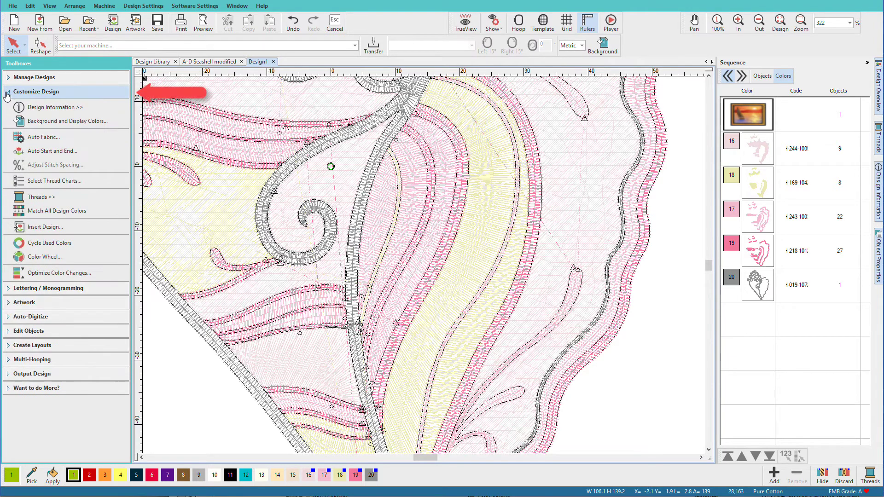
click(30, 138)
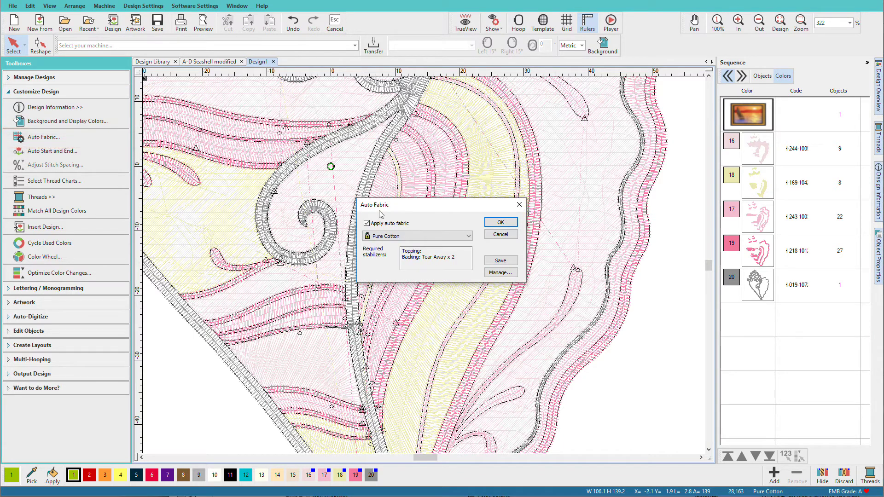
click(468, 237)
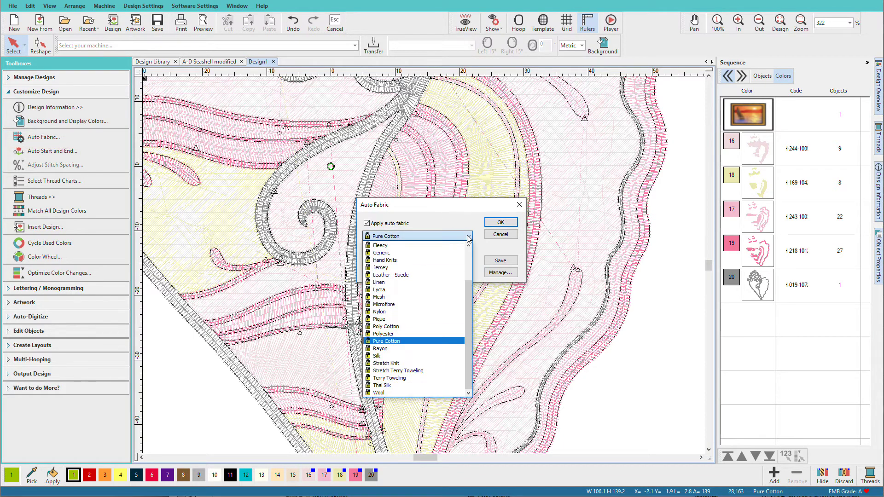
click(440, 379)
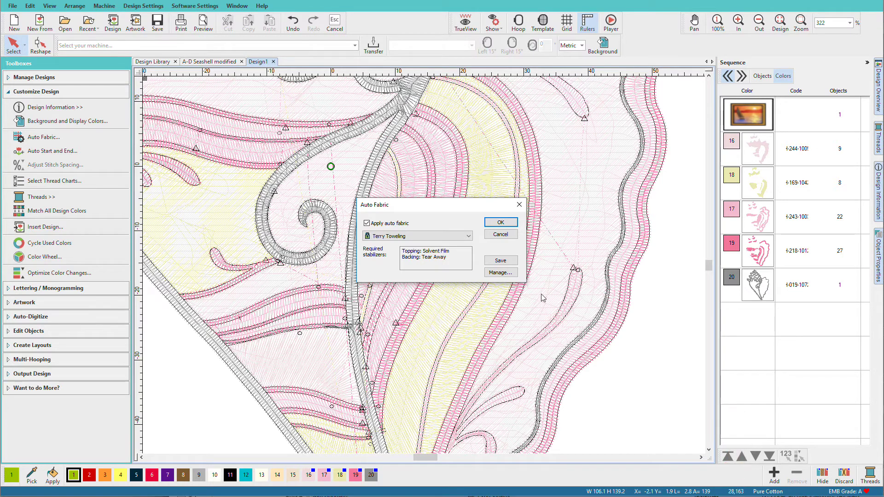
click(502, 224)
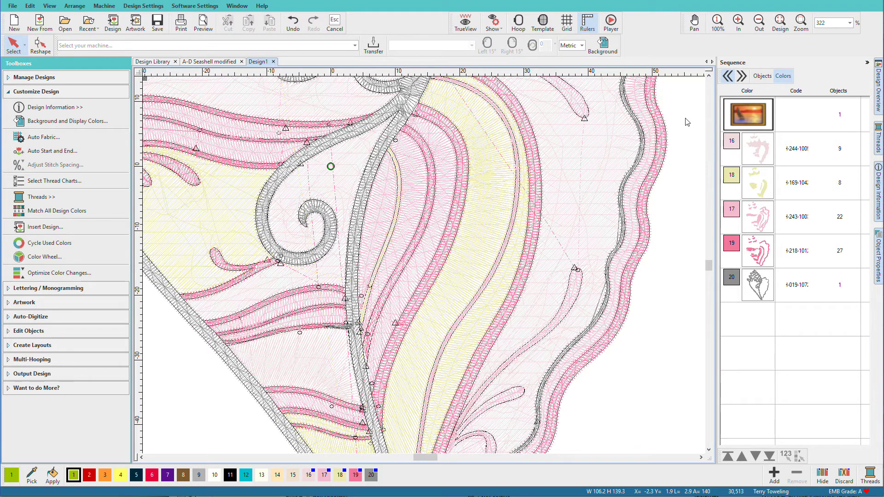
- Fit the whole design in view and play back its stitching at increased speed
key(0)
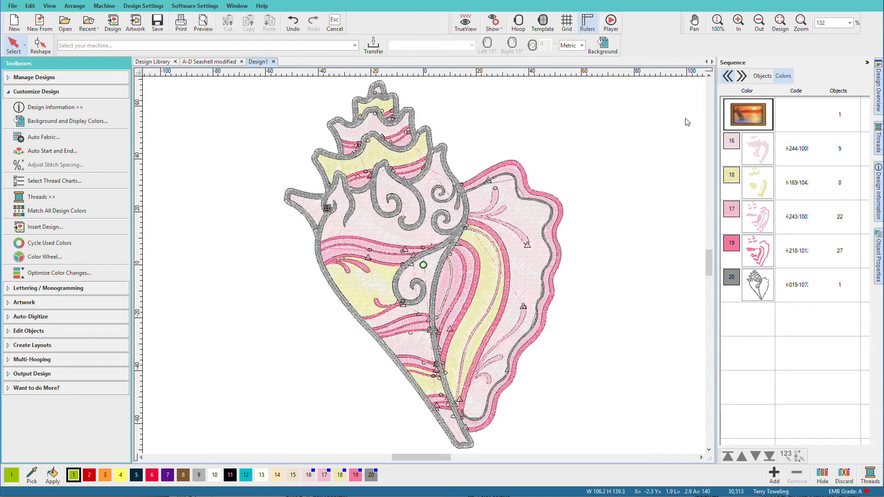
click(611, 23)
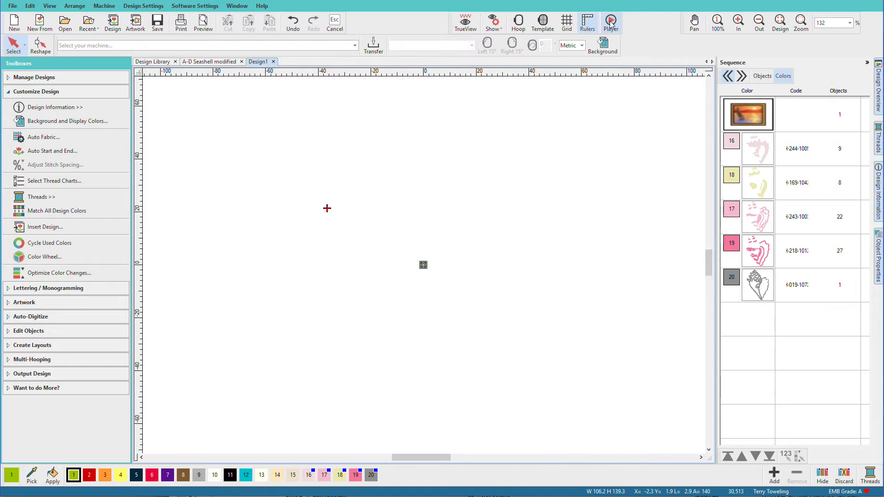
drag(493, 45, 520, 45)
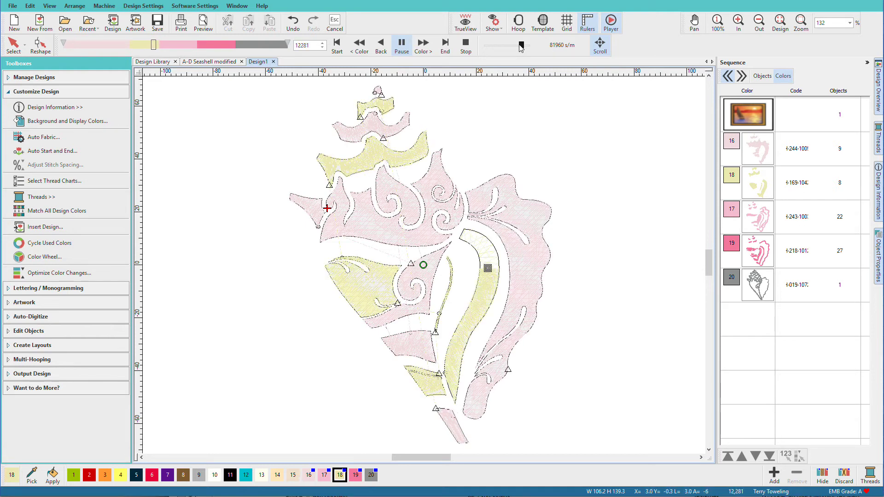
drag(521, 45, 528, 45)
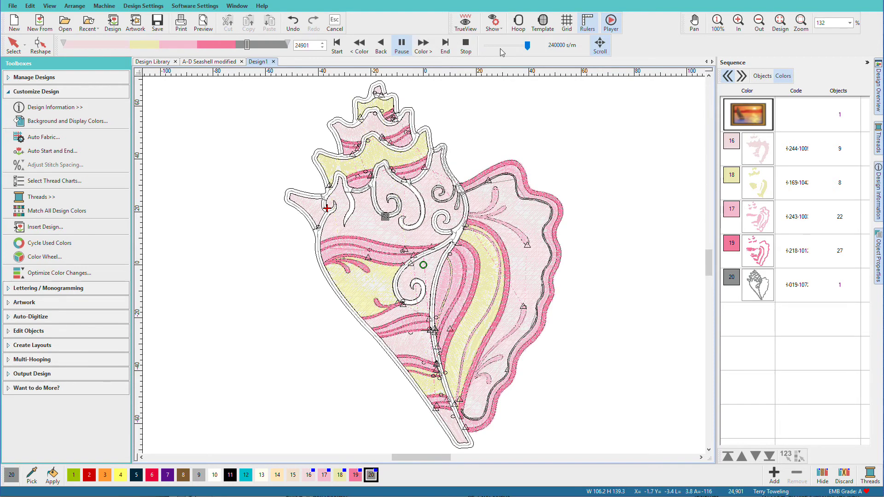
click(472, 47)
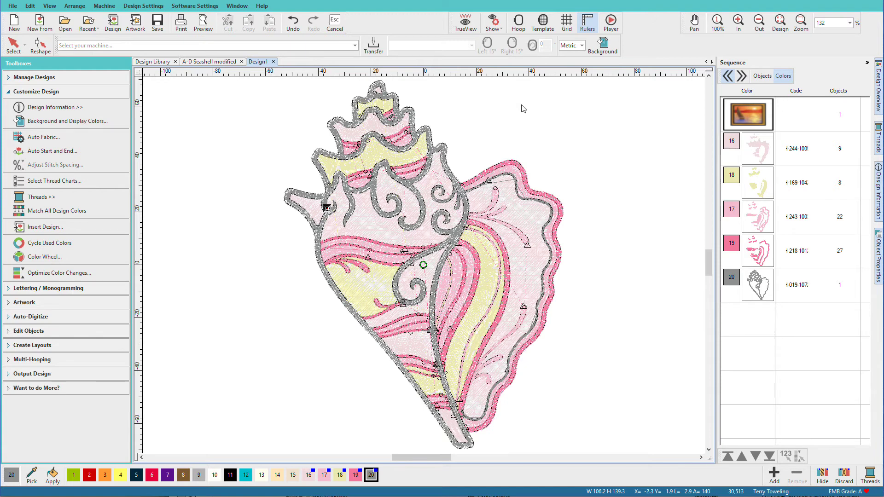
- Turn TrueView back on and give the yellow stripe a tatami fill with pattern 15
click(465, 23)
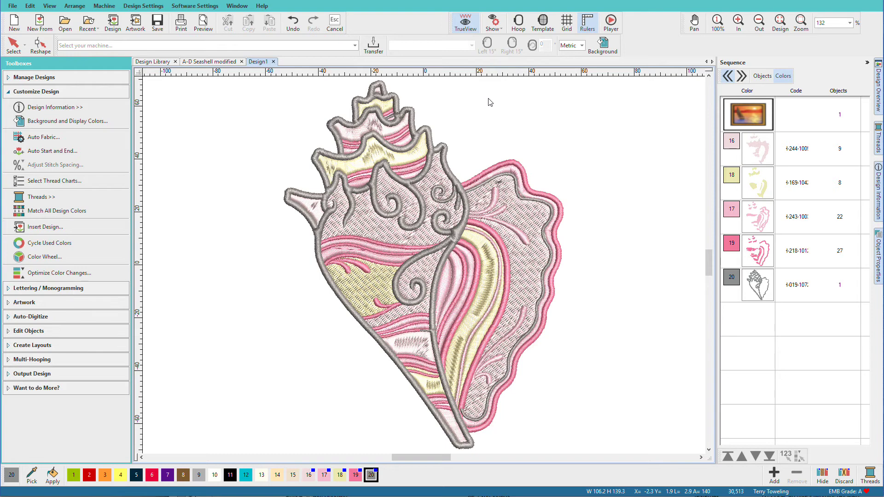
click(482, 243)
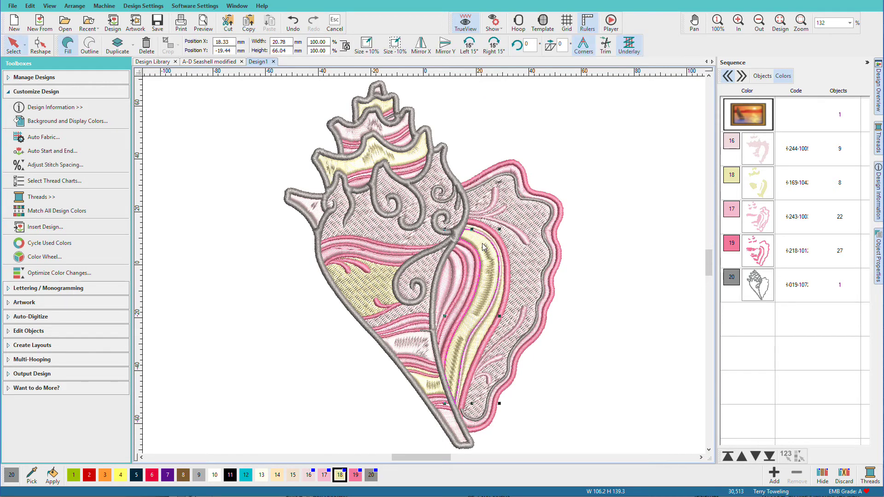
double_click(481, 243)
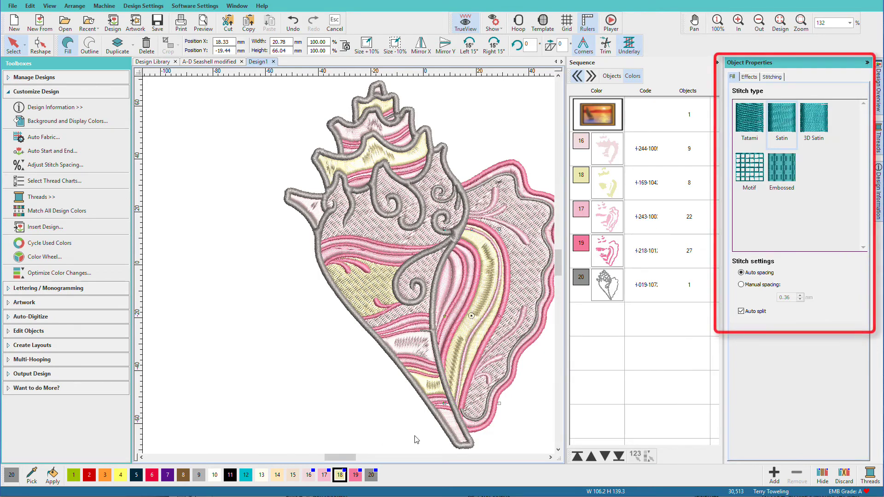
drag(348, 460, 353, 459)
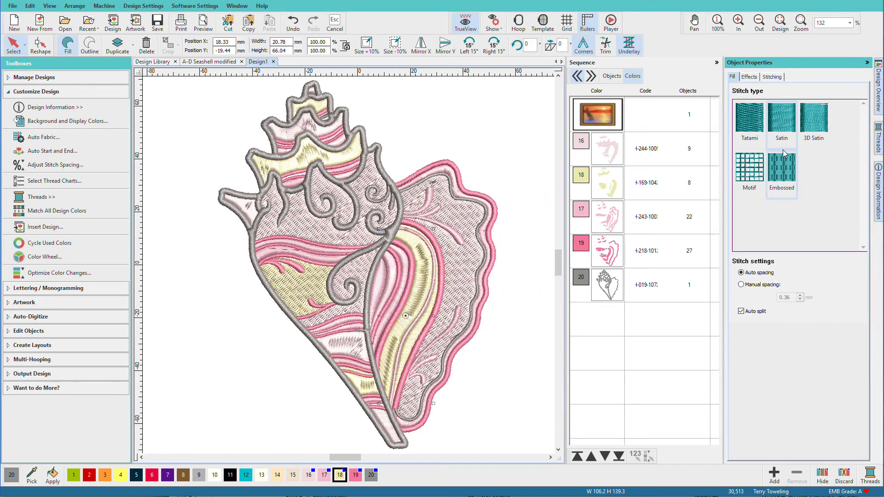
click(750, 116)
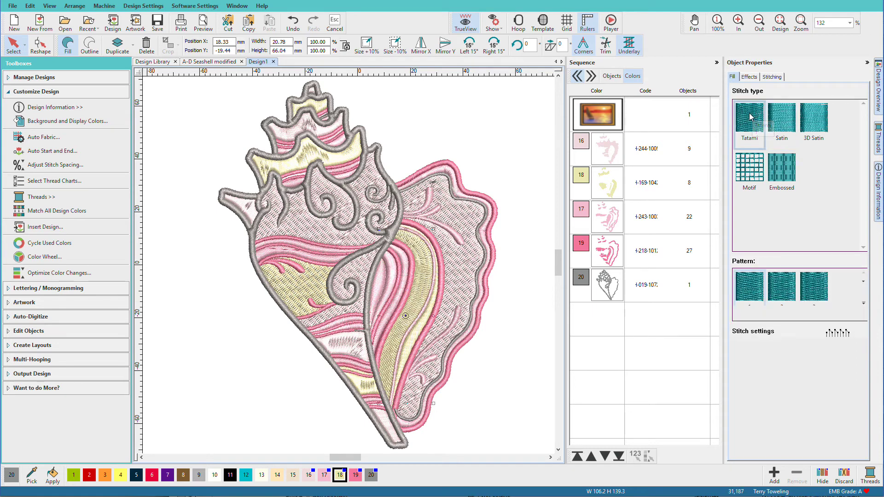
click(784, 289)
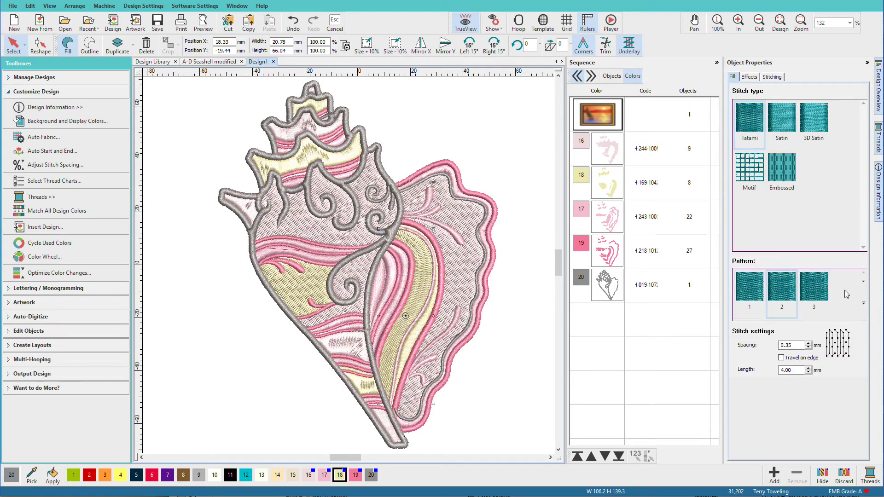
click(863, 303)
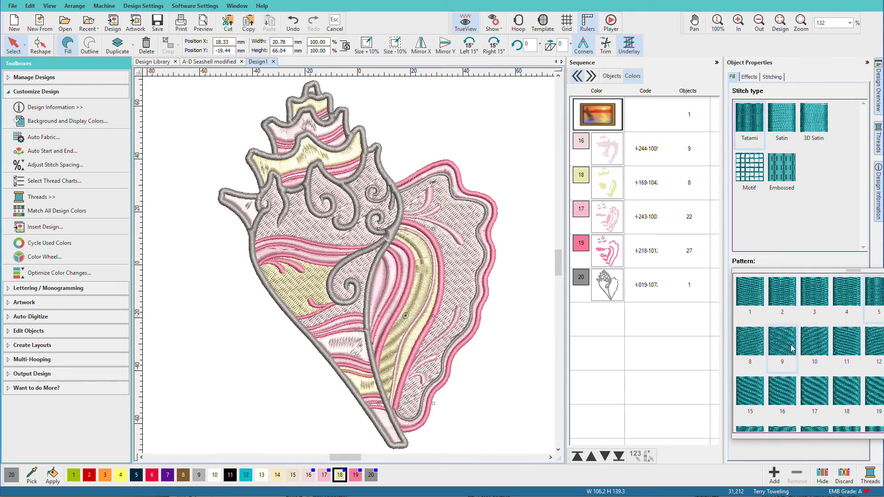
click(753, 386)
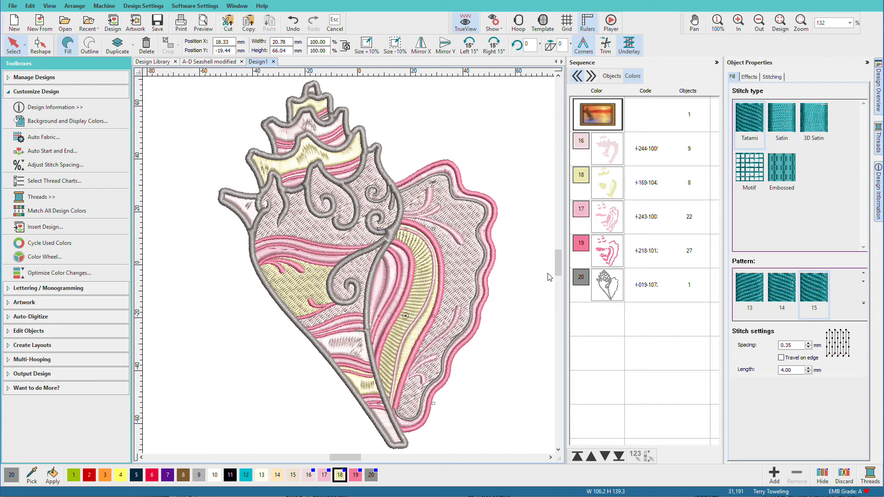
- Show the A-D Seashell modified design (28,918 stitches, Pure Cotton) zoomed to fill the view
click(217, 63)
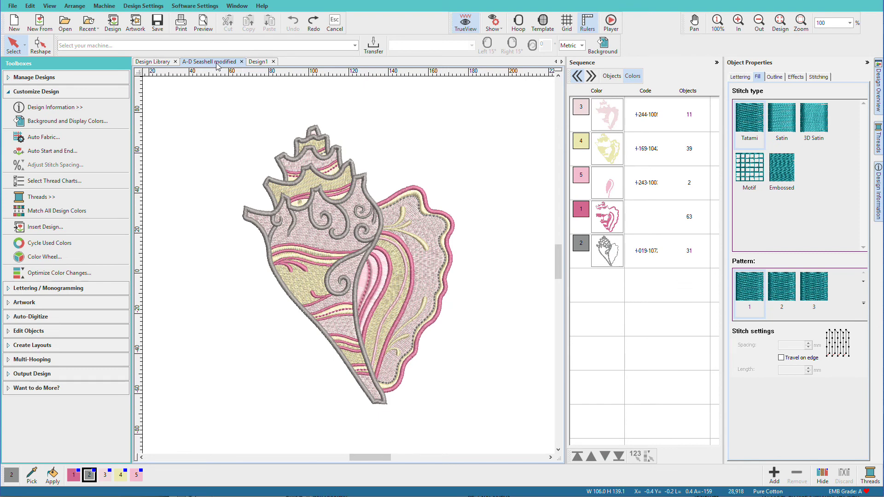
key(0)
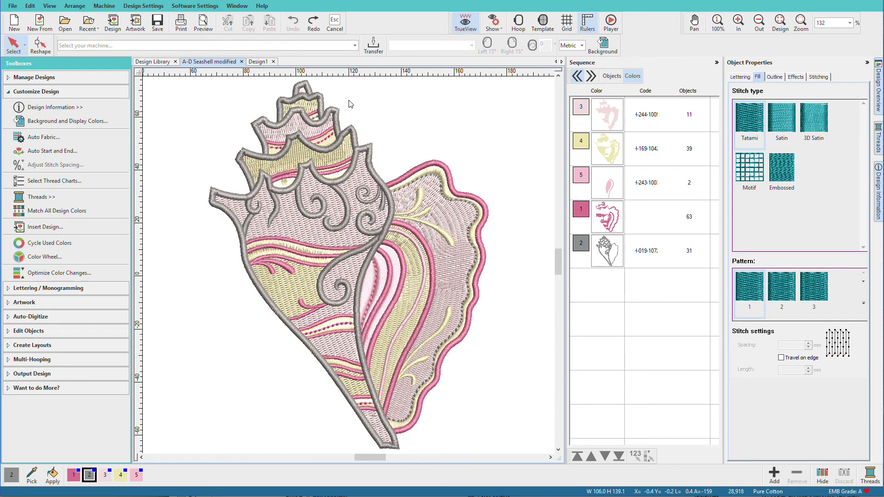